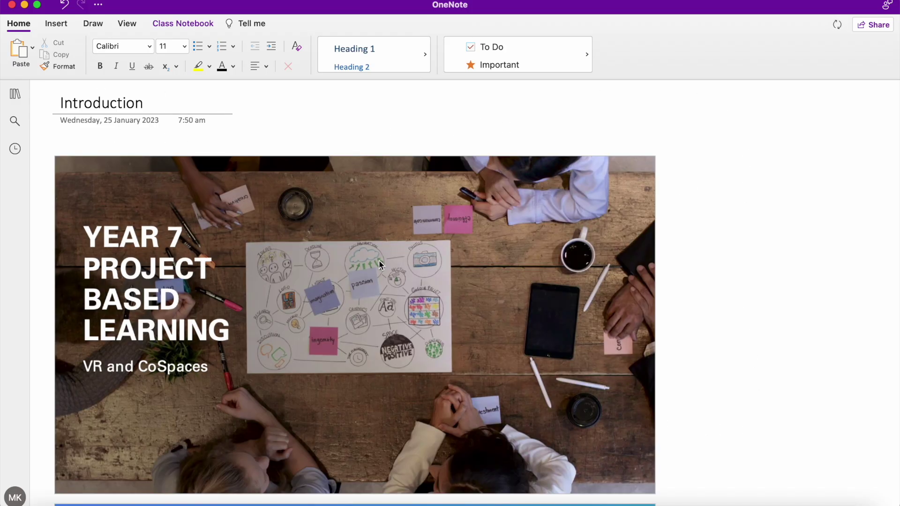
Scroll through the existing slide printout on the Introduction page to review it.
{"action": "scroll", "coordinate": [442, 283], "scroll_direction": "down", "scroll_amount": 3}
{"action": "scroll", "coordinate": [445, 287], "scroll_direction": "down", "scroll_amount": 20}
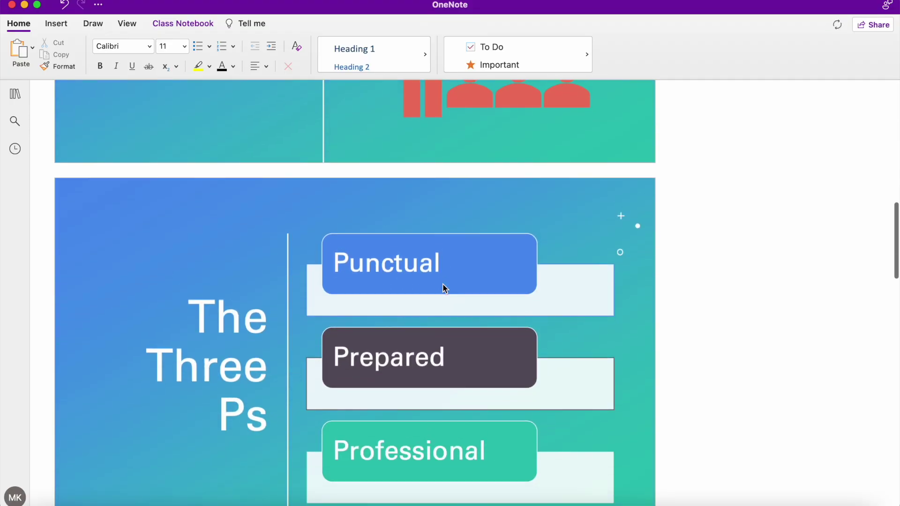
{"action": "scroll", "coordinate": [445, 287], "scroll_direction": "up", "scroll_amount": 20}
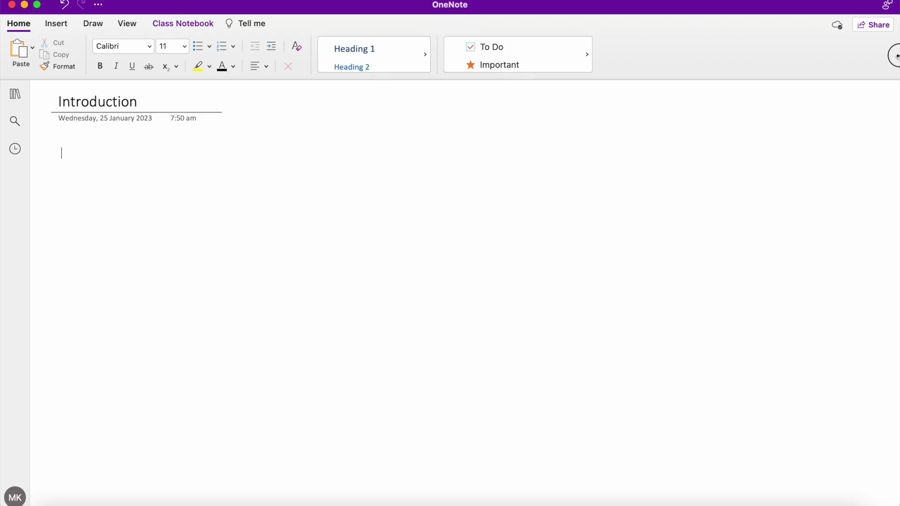
Insert YT - 2023 7PBL - Introduction.pptx from the desktop onto the page as an attachment.
{"action": "left_click_drag", "start_coordinate": [897, 55], "coordinate": [865, 58]}
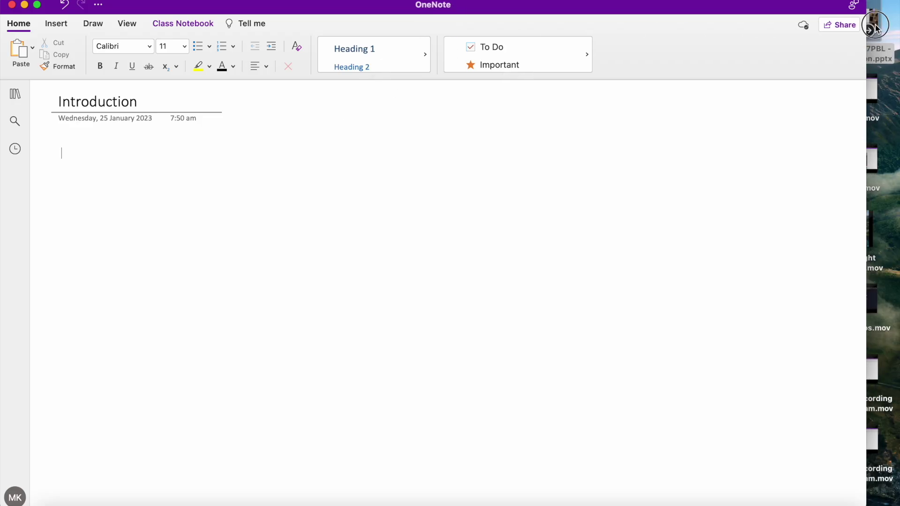
{"action": "left_click_drag", "start_coordinate": [876, 28], "coordinate": [113, 176]}
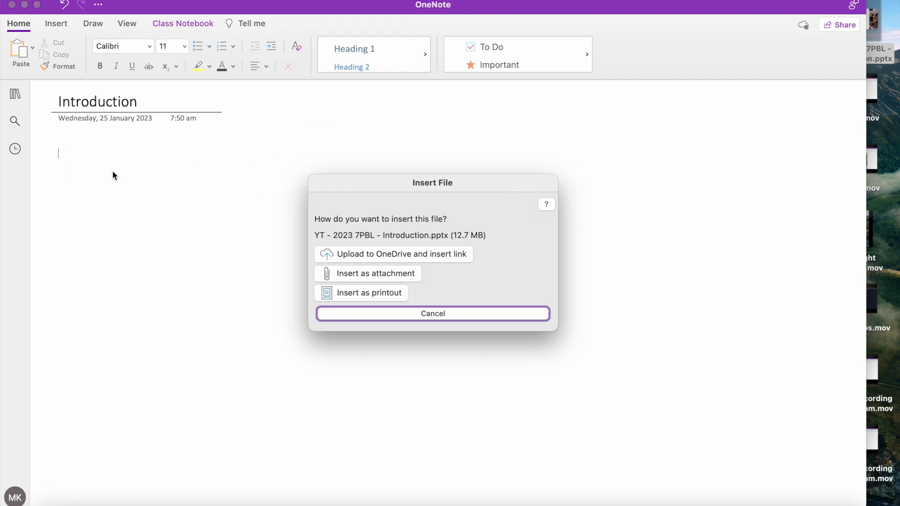
{"action": "left_click", "coordinate": [366, 276]}
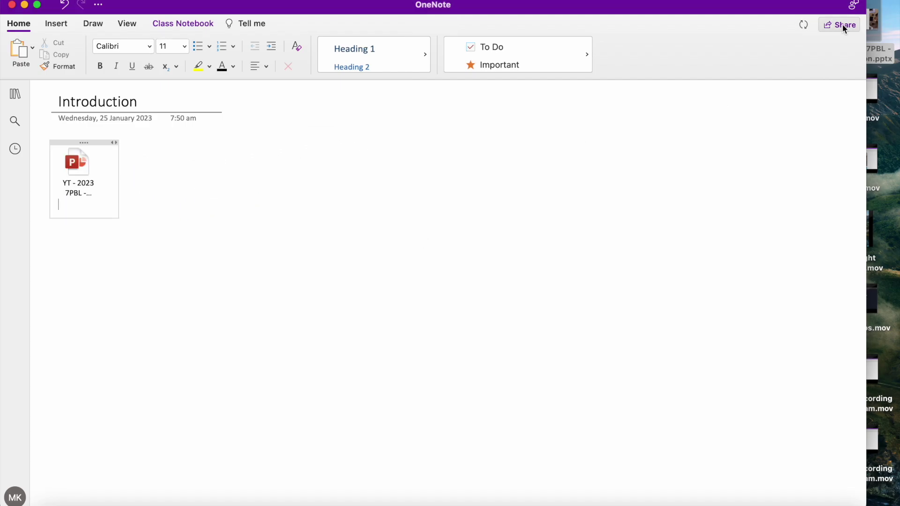
{"action": "left_click_drag", "start_coordinate": [866, 55], "coordinate": [899, 55]}
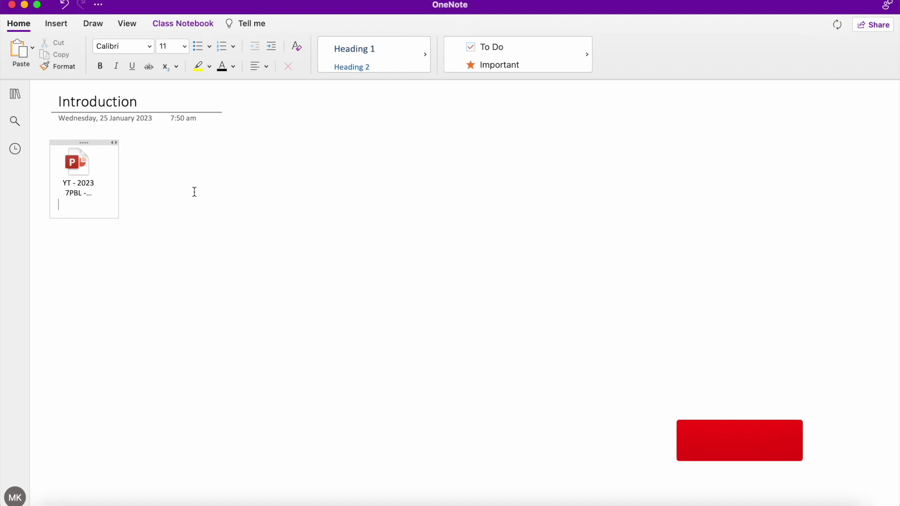
{"action": "left_click", "coordinate": [177, 319]}
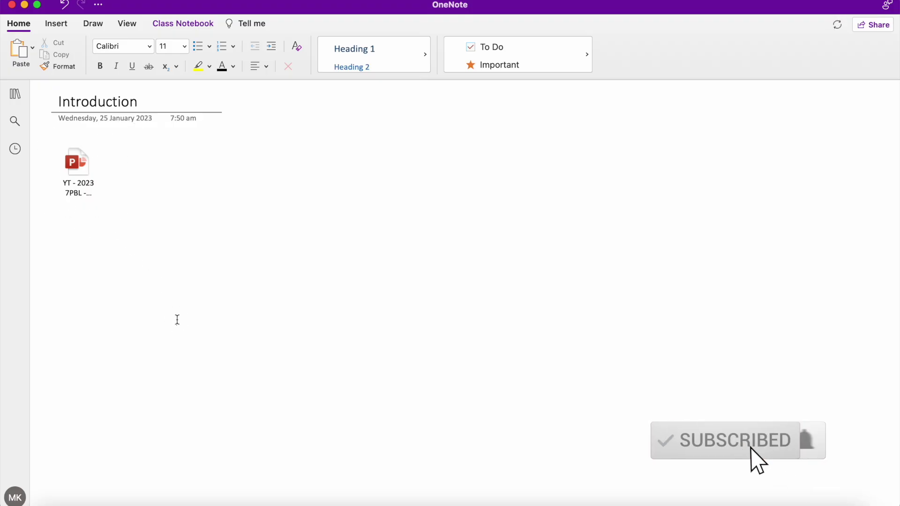
Check the notebook's sync status, then open the attached presentation in PowerPoint.
{"action": "left_click", "coordinate": [838, 24]}
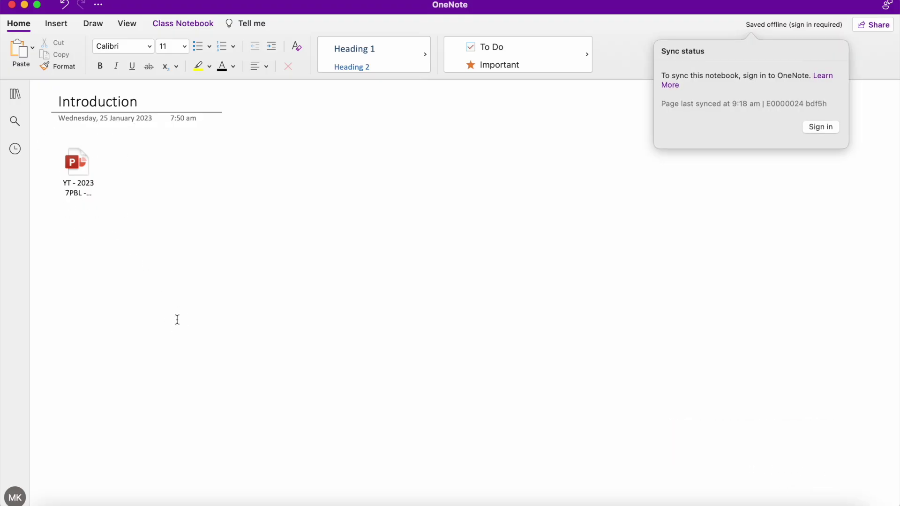
{"action": "left_click", "coordinate": [867, 44]}
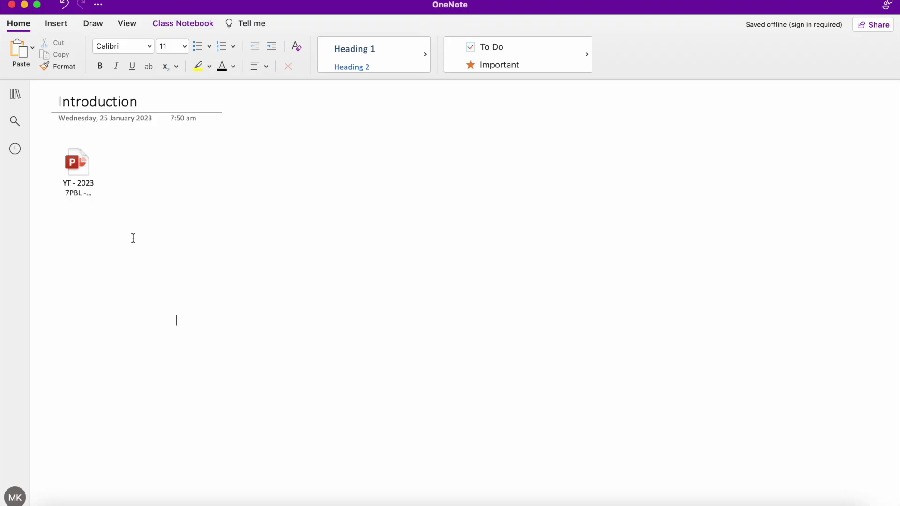
{"action": "double_click", "coordinate": [78, 170]}
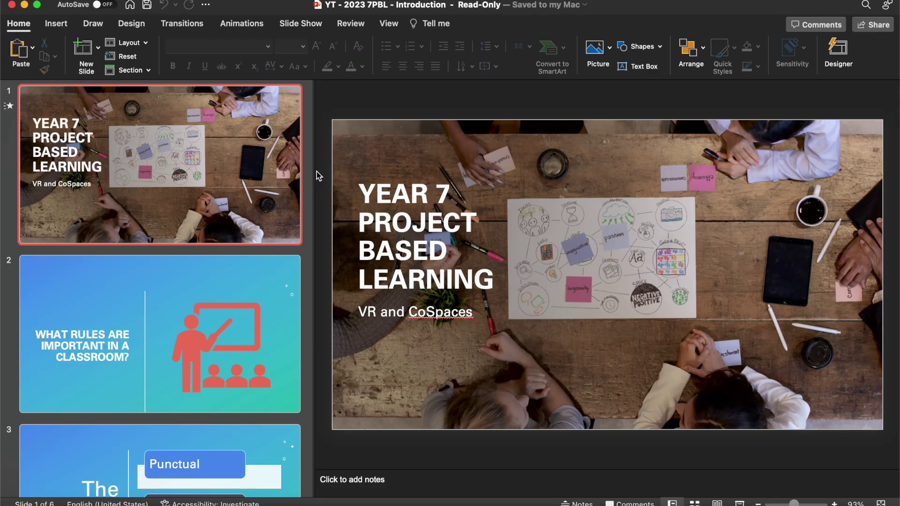
Close PowerPoint and delete the attachment container from the Introduction page.
{"action": "left_click", "coordinate": [13, 6]}
{"action": "left_click", "coordinate": [139, 181]}
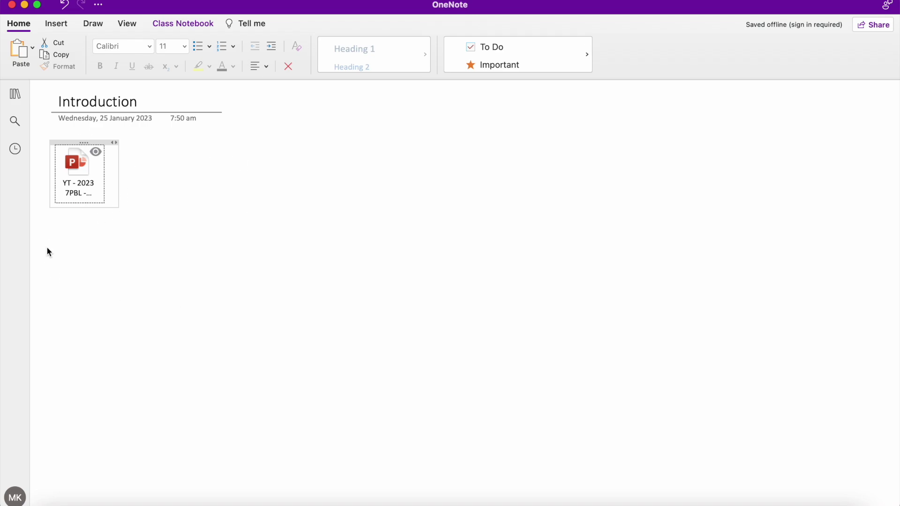
{"action": "left_click", "coordinate": [105, 142]}
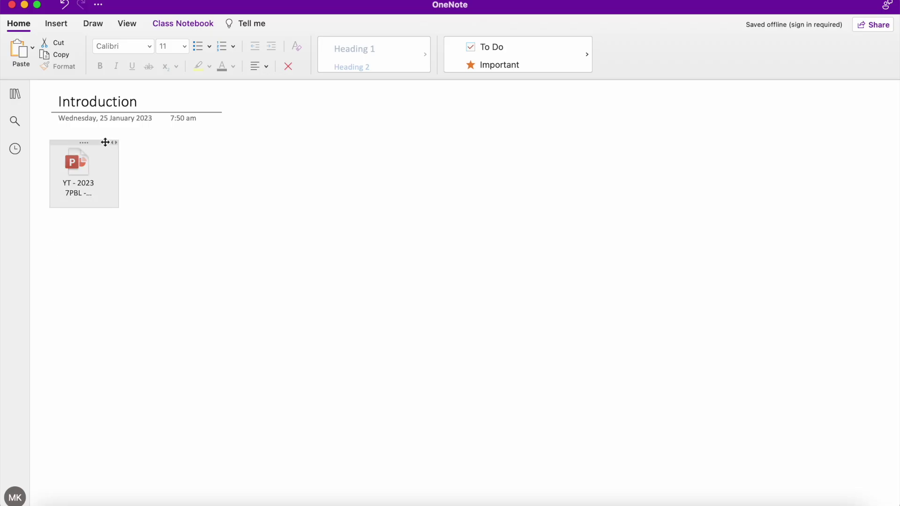
{"action": "key", "text": "BackSpace"}
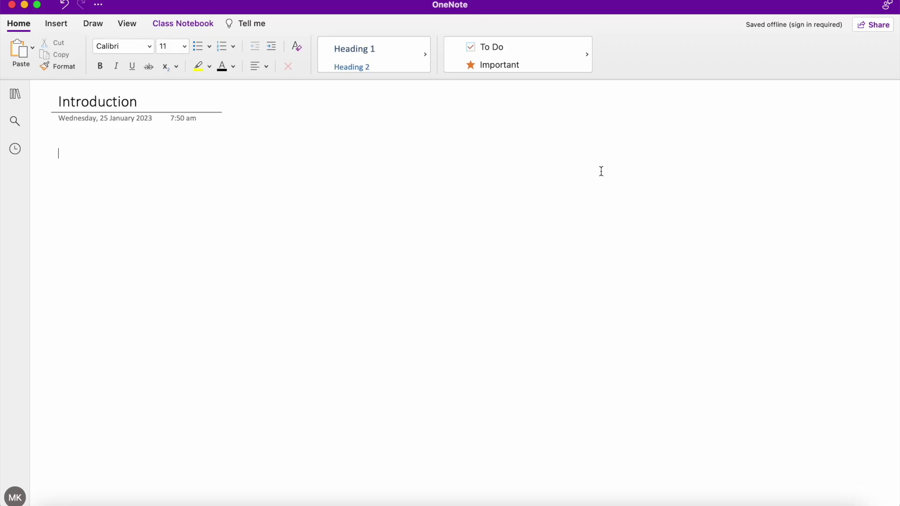
Insert the Introduction .pptx onto the page again, this time as a printout.
{"action": "left_click_drag", "start_coordinate": [897, 63], "coordinate": [867, 61]}
{"action": "left_click_drag", "start_coordinate": [872, 26], "coordinate": [105, 174]}
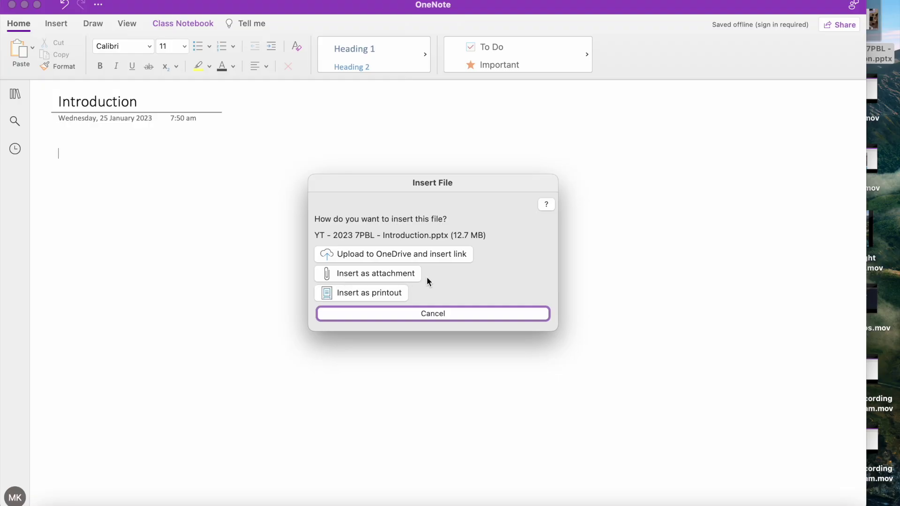
{"action": "left_click", "coordinate": [375, 295]}
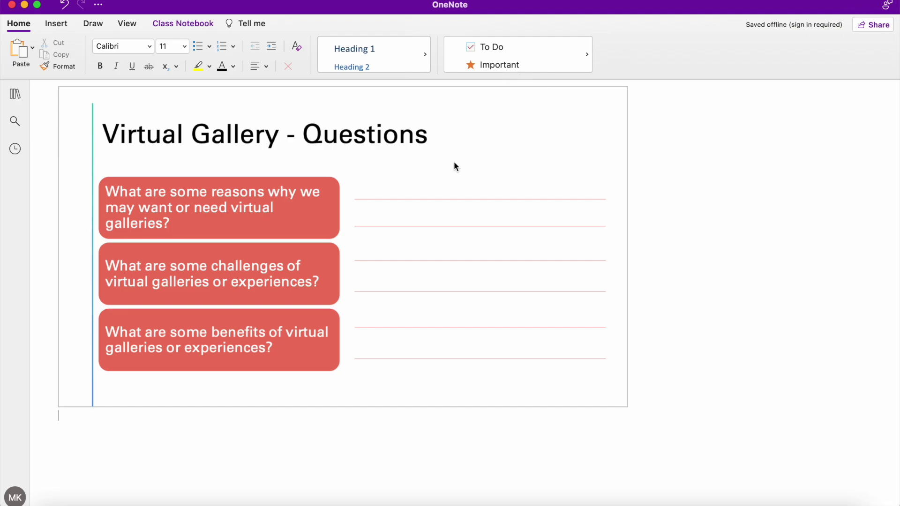
{"action": "scroll", "coordinate": [454, 162], "scroll_direction": "up", "scroll_amount": 12}
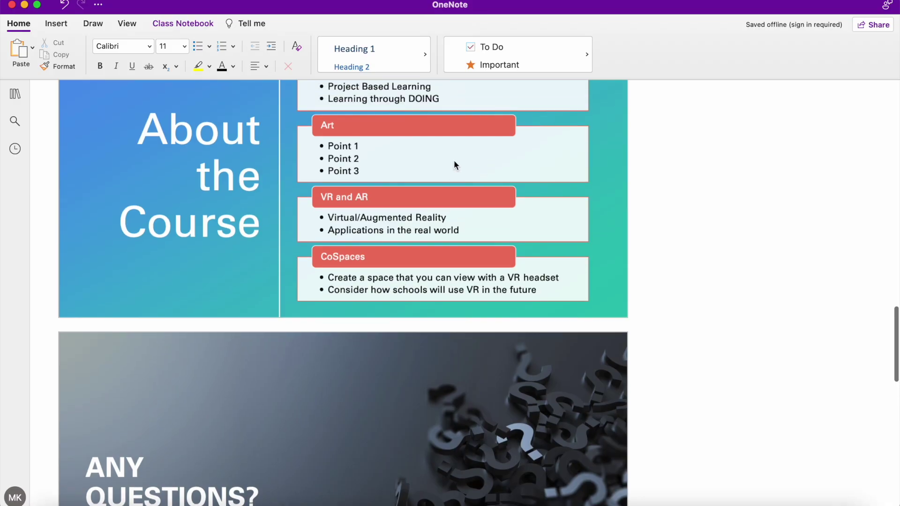
{"action": "scroll", "coordinate": [454, 162], "scroll_direction": "up", "scroll_amount": 15}
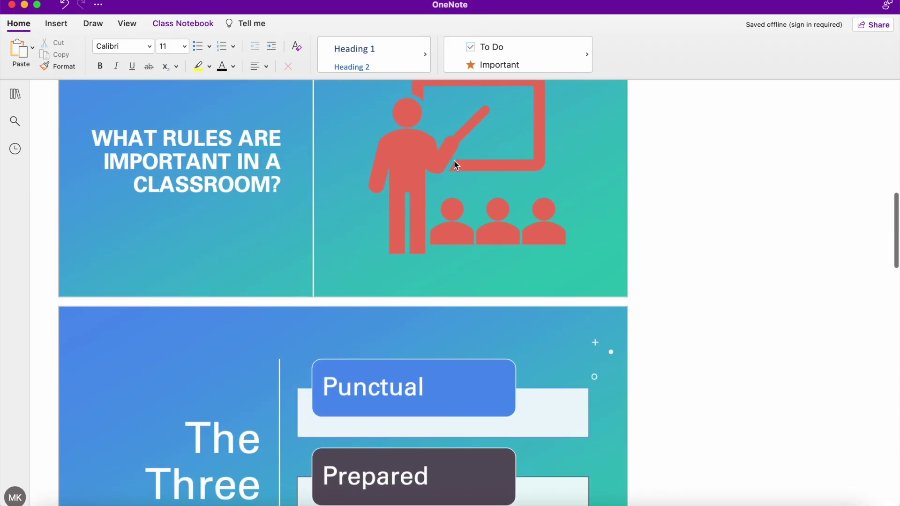
{"action": "scroll", "coordinate": [454, 161], "scroll_direction": "up", "scroll_amount": 10}
{"action": "scroll", "coordinate": [454, 162], "scroll_direction": "down", "scroll_amount": 3}
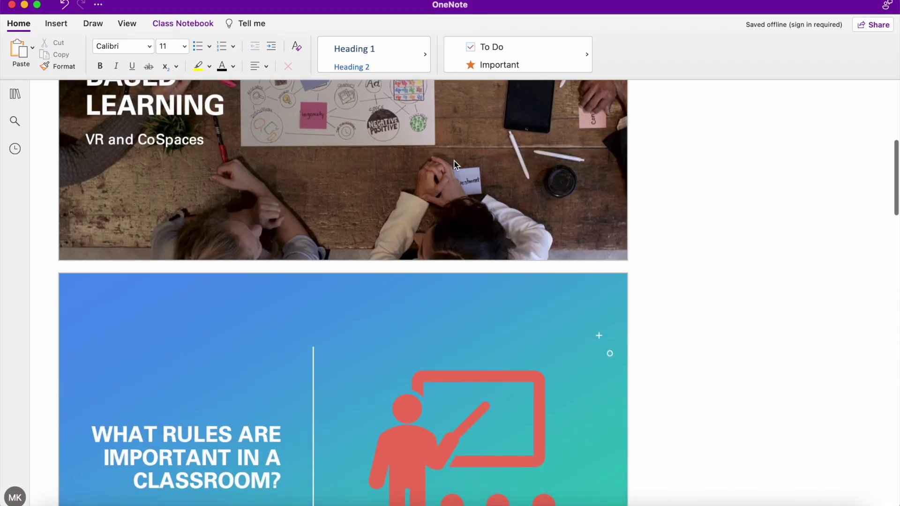
{"action": "scroll", "coordinate": [454, 164], "scroll_direction": "down", "scroll_amount": 15}
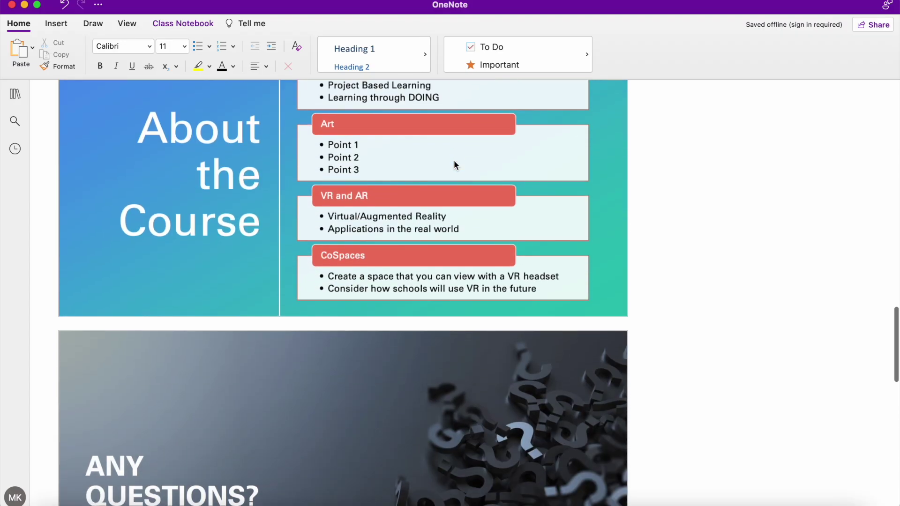
{"action": "scroll", "coordinate": [454, 161], "scroll_direction": "down", "scroll_amount": 12}
{"action": "scroll", "coordinate": [454, 162], "scroll_direction": "up", "scroll_amount": 12}
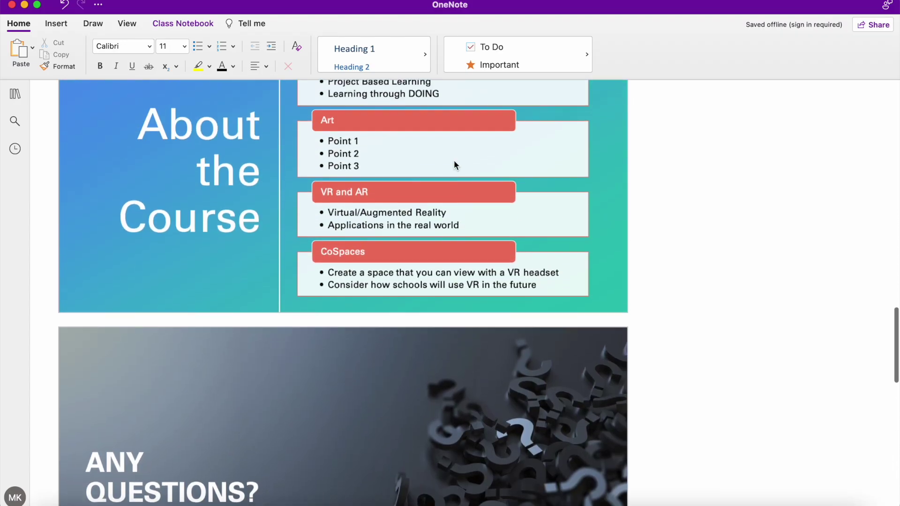
{"action": "scroll", "coordinate": [454, 164], "scroll_direction": "up", "scroll_amount": 20}
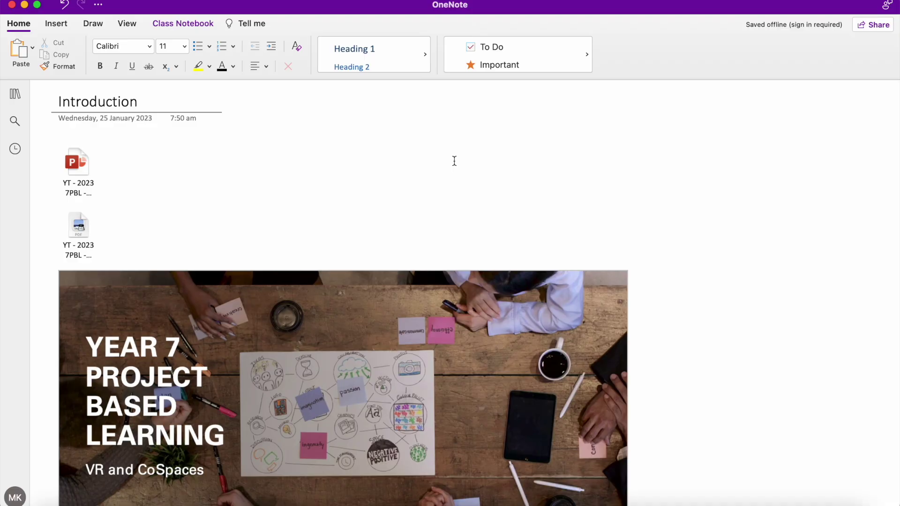
{"action": "scroll", "coordinate": [454, 161], "scroll_direction": "down", "scroll_amount": 5}
{"action": "scroll", "coordinate": [455, 159], "scroll_direction": "down", "scroll_amount": 14}
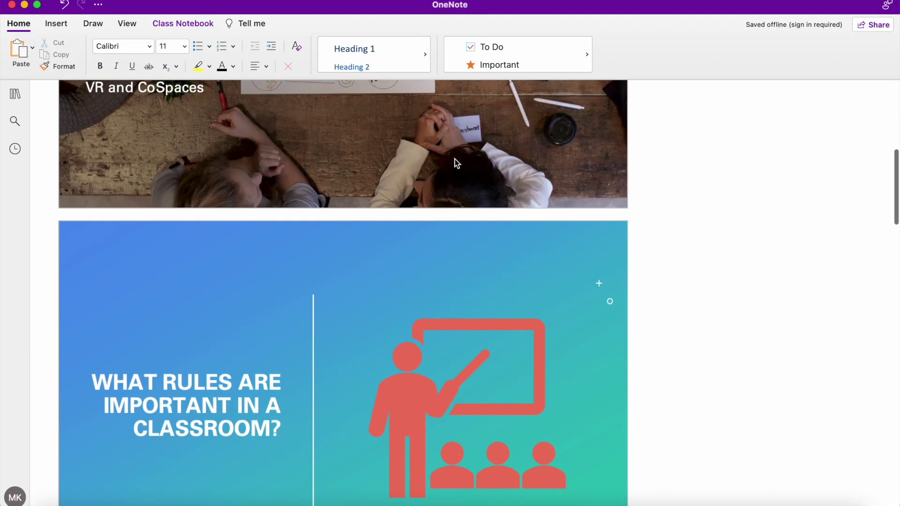
{"action": "scroll", "coordinate": [455, 158], "scroll_direction": "down", "scroll_amount": 7}
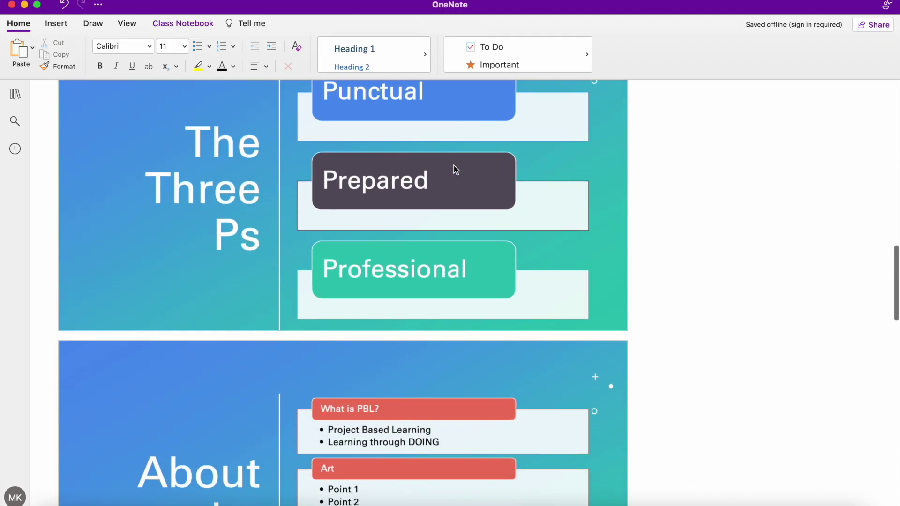
{"action": "scroll", "coordinate": [453, 165], "scroll_direction": "down", "scroll_amount": 6}
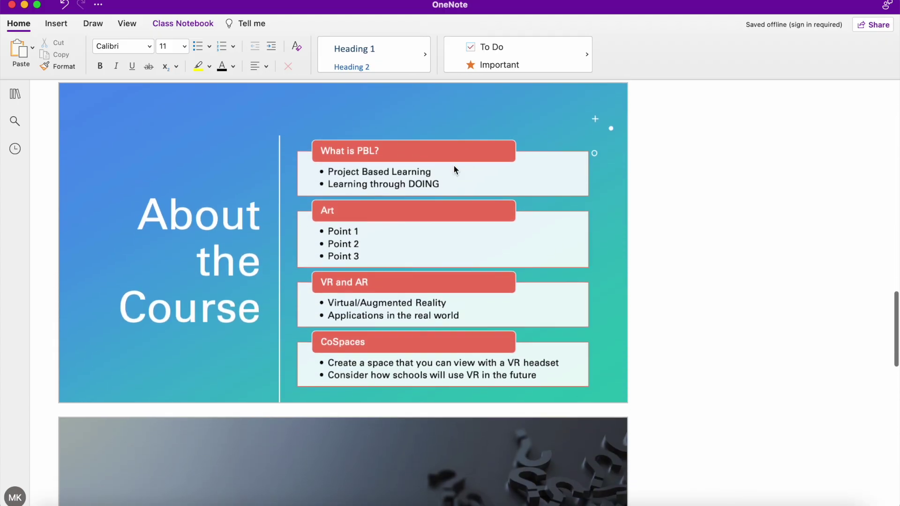
{"action": "scroll", "coordinate": [454, 164], "scroll_direction": "up", "scroll_amount": 20}
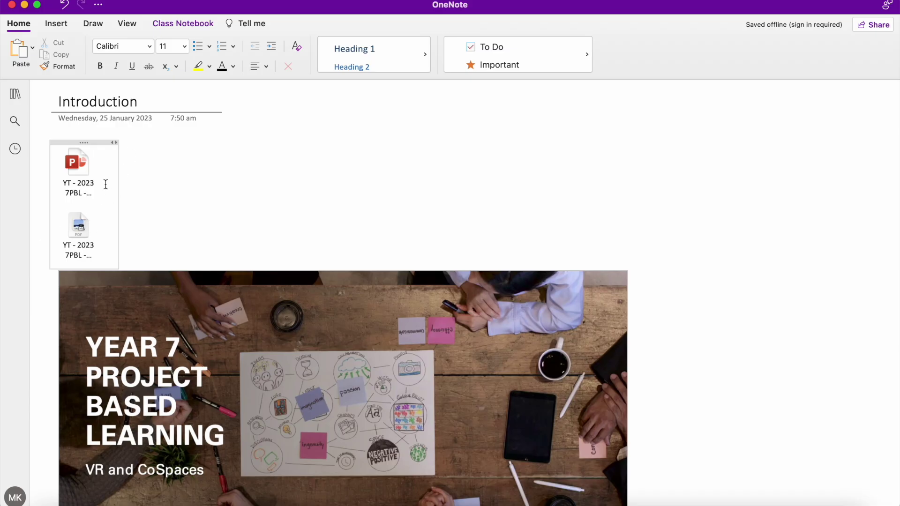
{"action": "left_click", "coordinate": [94, 141]}
{"action": "key", "text": "Delete"}
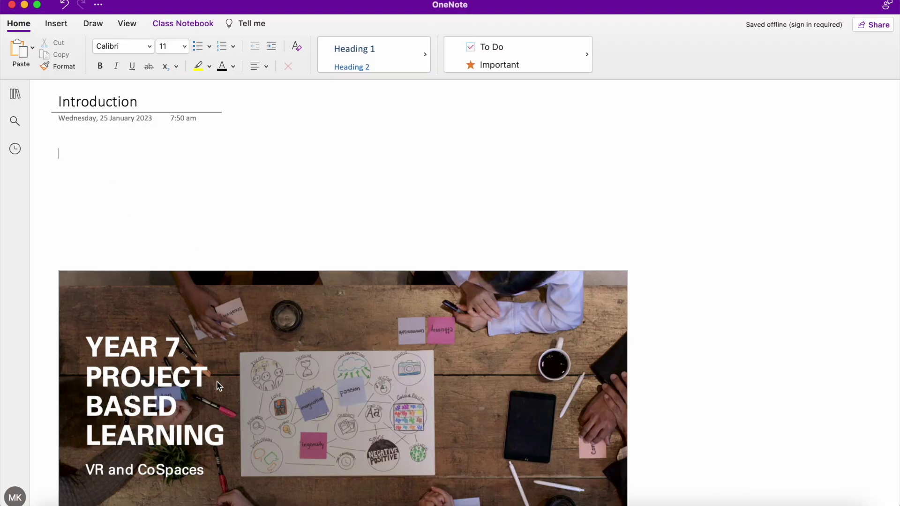
Move the Year 7 Project Based Learning slide image up, directly beneath the title and date.
{"action": "scroll", "coordinate": [212, 308], "scroll_direction": "down", "scroll_amount": 5}
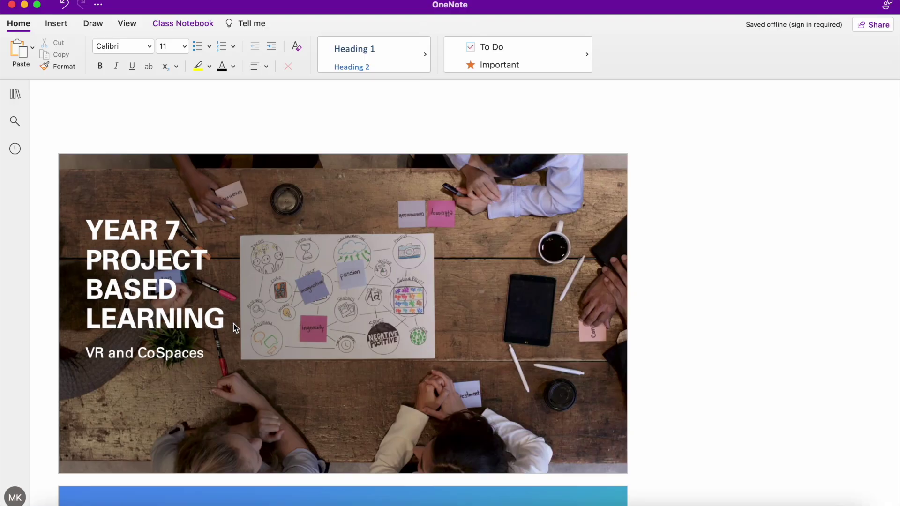
{"action": "scroll", "coordinate": [233, 324], "scroll_direction": "down", "scroll_amount": 20}
{"action": "scroll", "coordinate": [233, 328], "scroll_direction": "down", "scroll_amount": 15}
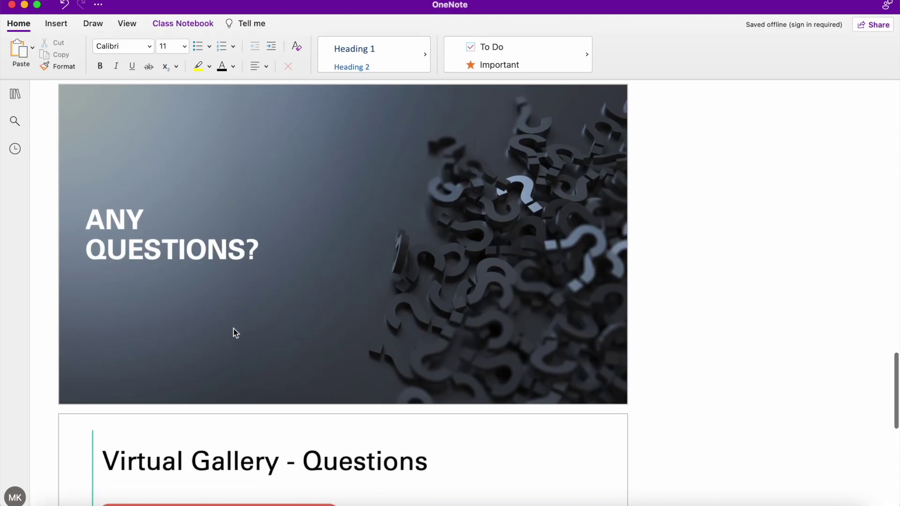
{"action": "left_click_drag", "start_coordinate": [679, 402], "coordinate": [55, 243]}
{"action": "scroll", "coordinate": [43, 268], "scroll_direction": "up", "scroll_amount": 20}
{"action": "scroll", "coordinate": [42, 267], "scroll_direction": "up", "scroll_amount": 5}
{"action": "left_click_drag", "start_coordinate": [92, 219], "coordinate": [87, 171]}
{"action": "left_click", "coordinate": [683, 292]}
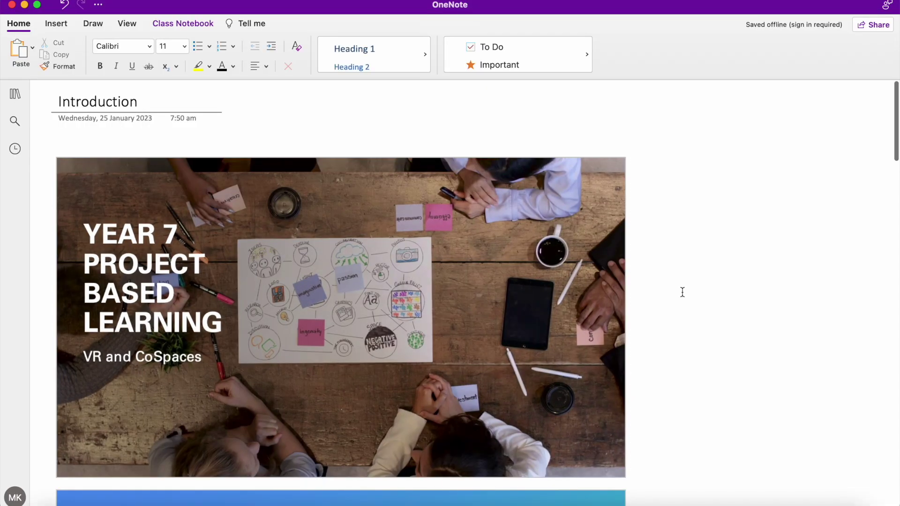
{"action": "scroll", "coordinate": [681, 291], "scroll_direction": "down", "scroll_amount": 3}
{"action": "scroll", "coordinate": [681, 292], "scroll_direction": "up", "scroll_amount": 3}
Enlarge the Year 7 slide image by dragging its bottom-right corner outward.
{"action": "left_click", "coordinate": [550, 367]}
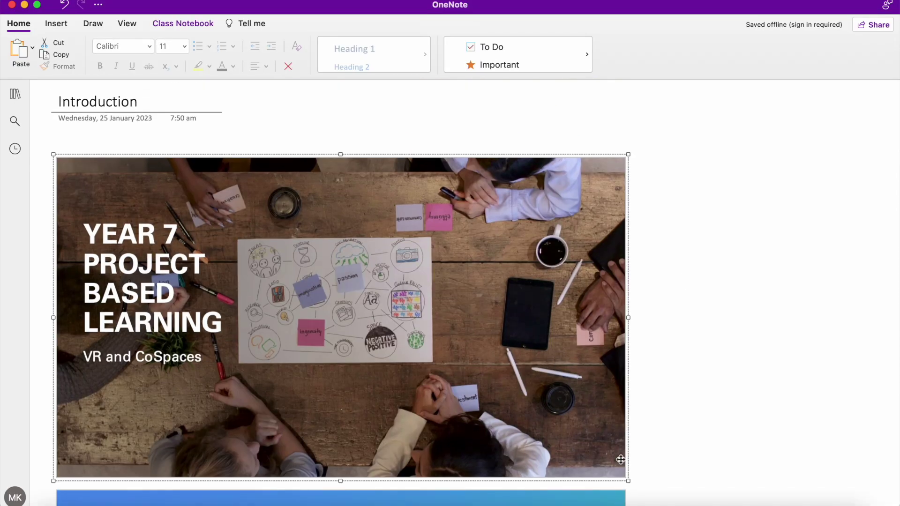
{"action": "left_click_drag", "start_coordinate": [626, 479], "coordinate": [818, 505]}
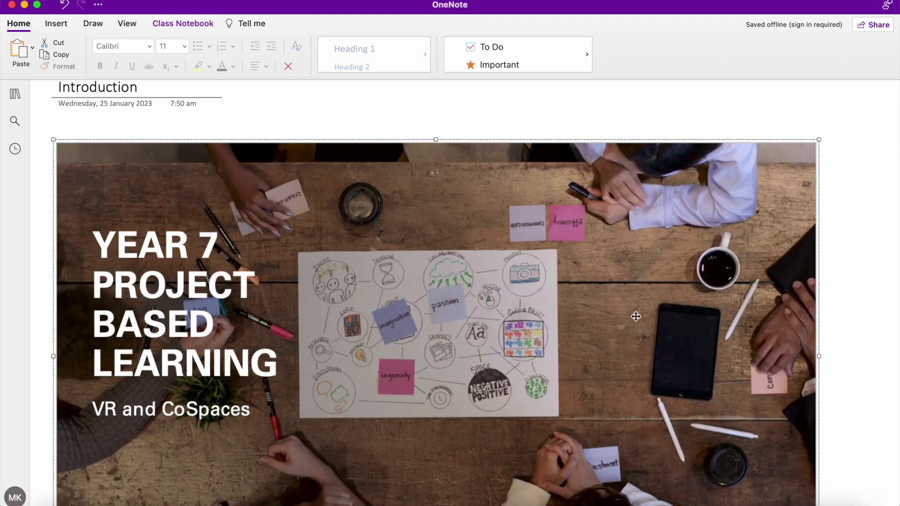
{"action": "scroll", "coordinate": [635, 315], "scroll_direction": "down", "scroll_amount": 10}
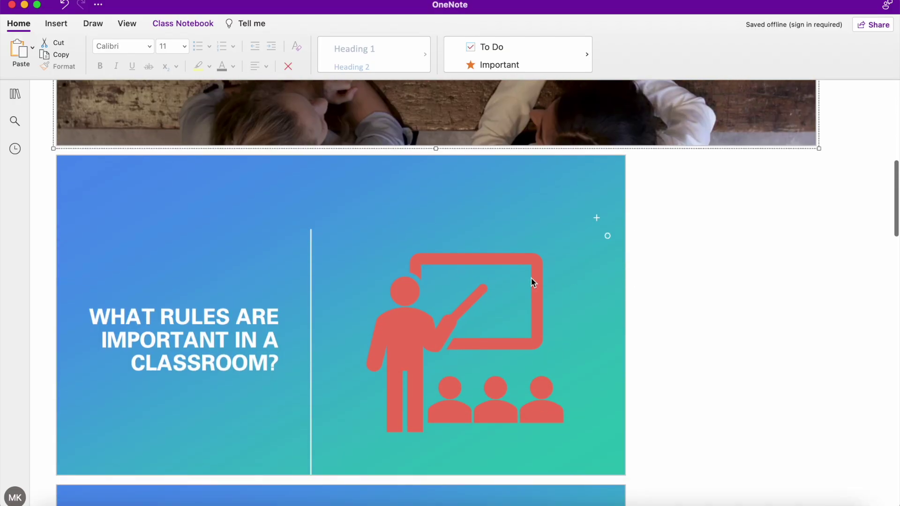
Delete the 'What Rules Are Important in a Classroom?' slide image, then undo to restore it.
{"action": "left_click", "coordinate": [533, 280]}
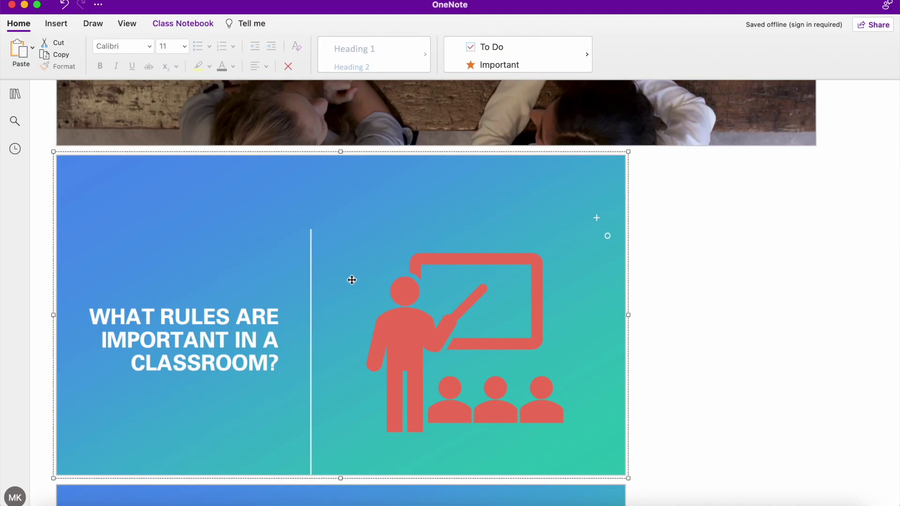
{"action": "key", "text": "BackSpace"}
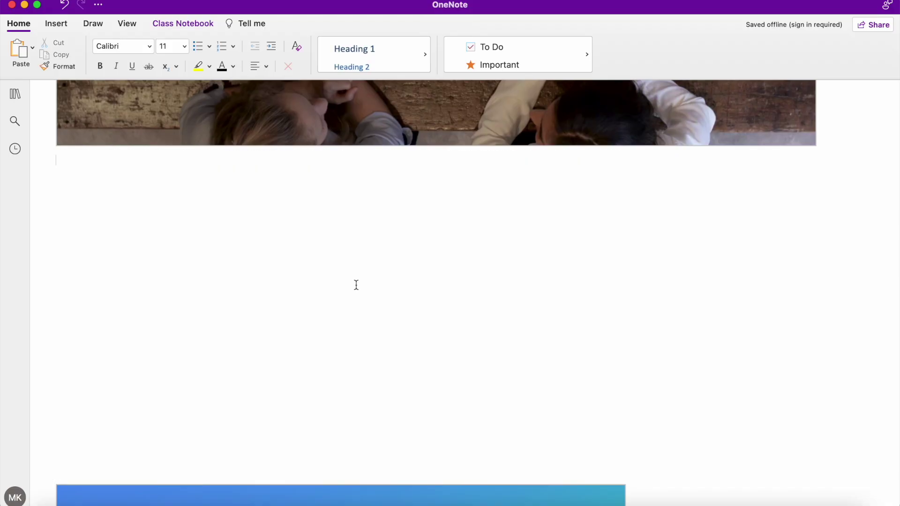
{"action": "key", "text": "super+z"}
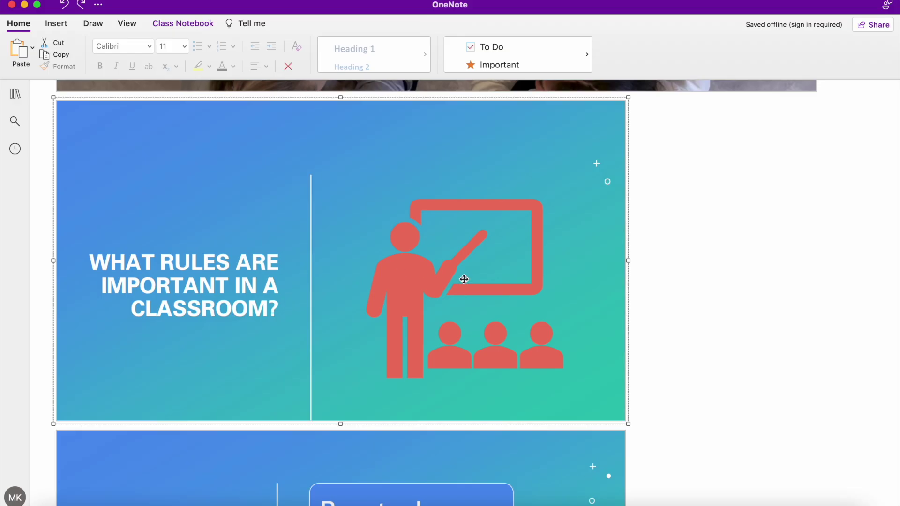
{"action": "scroll", "coordinate": [464, 280], "scroll_direction": "up", "scroll_amount": 5}
{"action": "scroll", "coordinate": [464, 279], "scroll_direction": "up", "scroll_amount": 7}
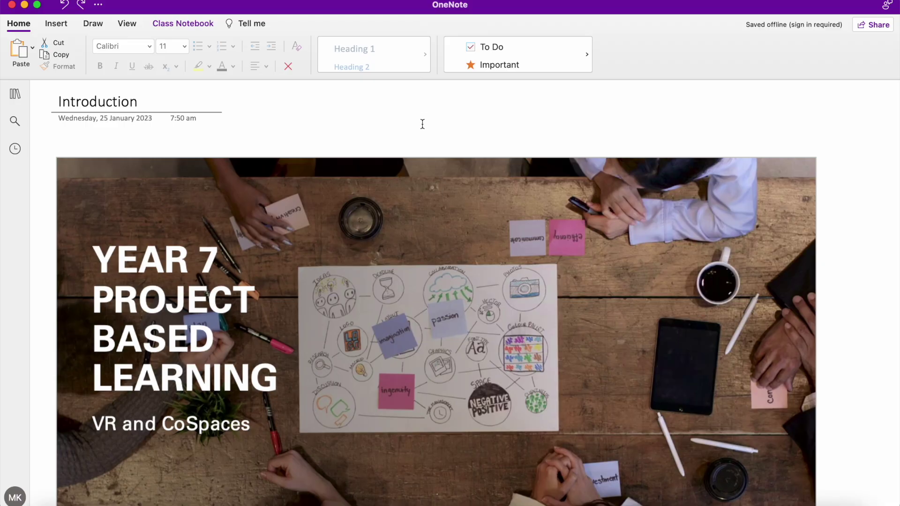
Set the 'Virtual Gallery - Questions' slide image as the page background.
{"action": "scroll", "coordinate": [423, 124], "scroll_direction": "down", "scroll_amount": 20}
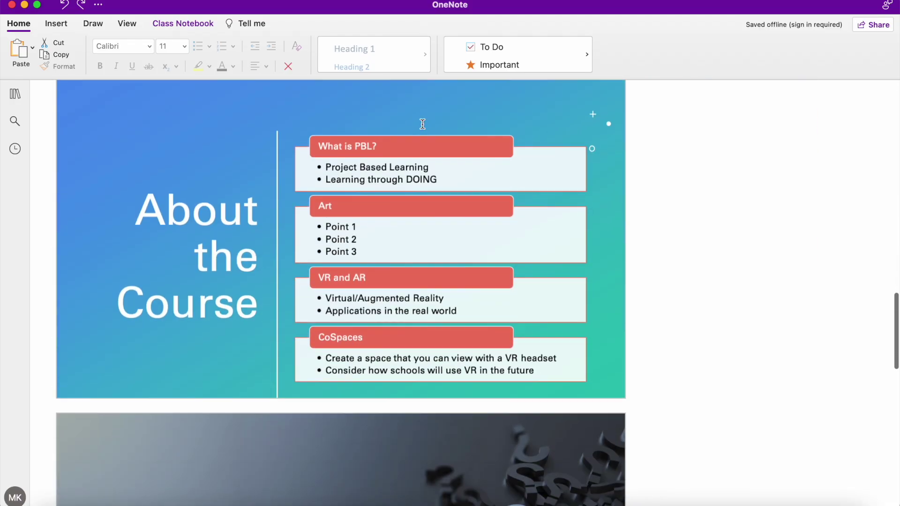
{"action": "scroll", "coordinate": [422, 123], "scroll_direction": "down", "scroll_amount": 15}
{"action": "scroll", "coordinate": [417, 241], "scroll_direction": "up", "scroll_amount": 2}
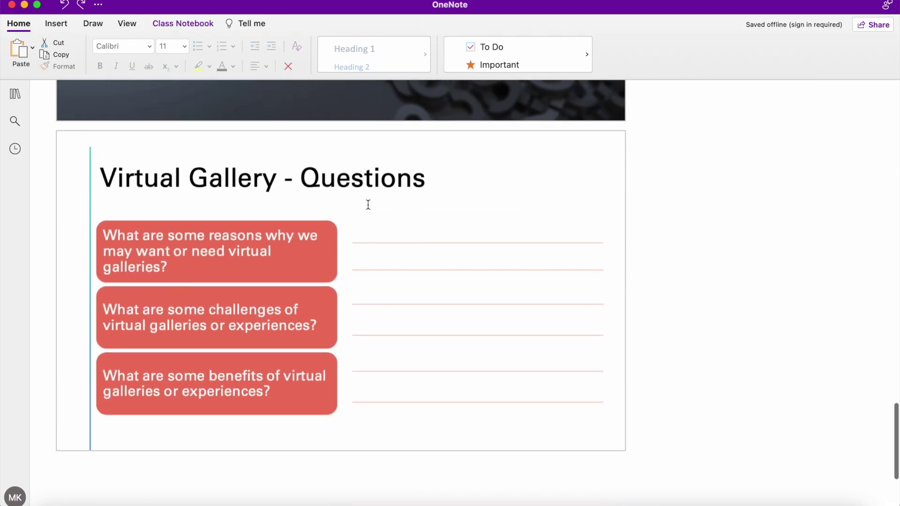
{"action": "left_click", "coordinate": [369, 195]}
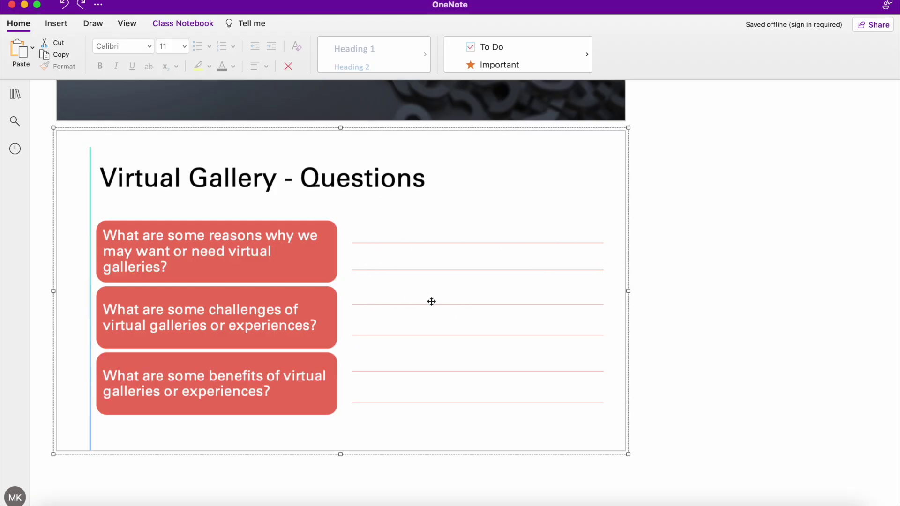
{"action": "left_click", "coordinate": [655, 238]}
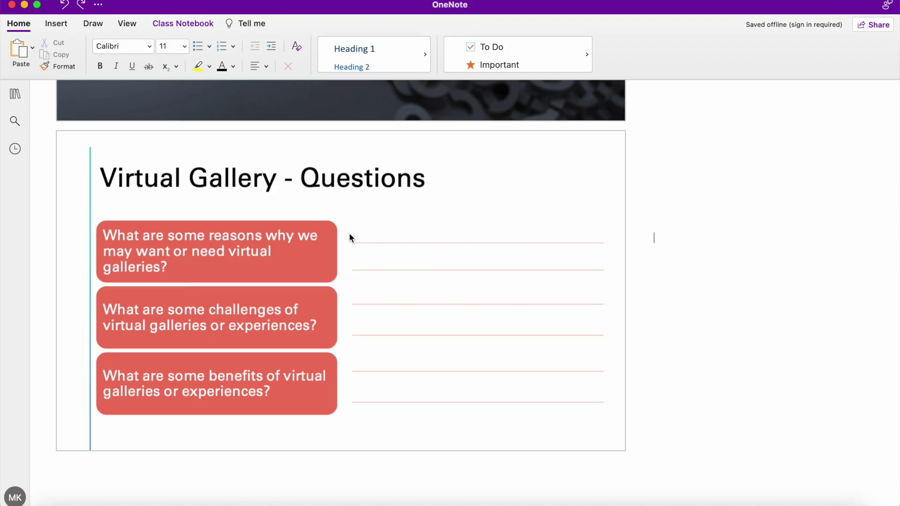
{"action": "left_click", "coordinate": [317, 185]}
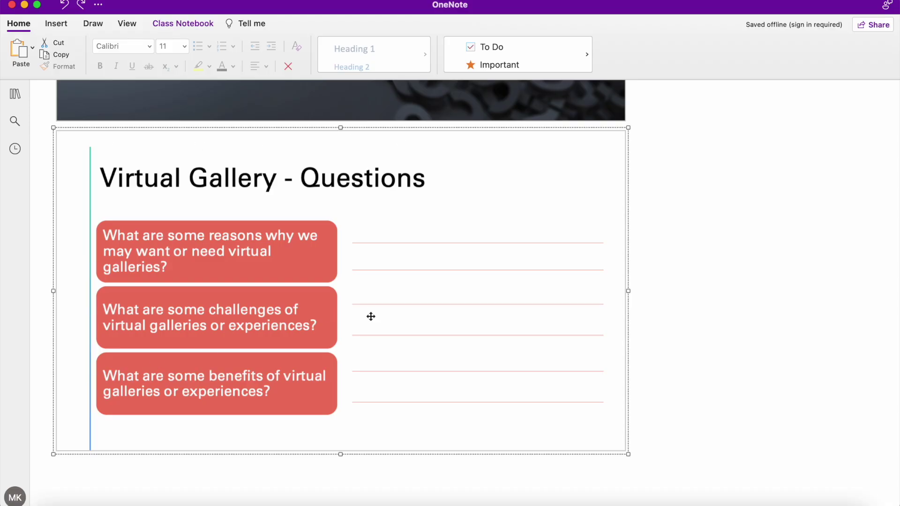
{"action": "right_click", "coordinate": [403, 199]}
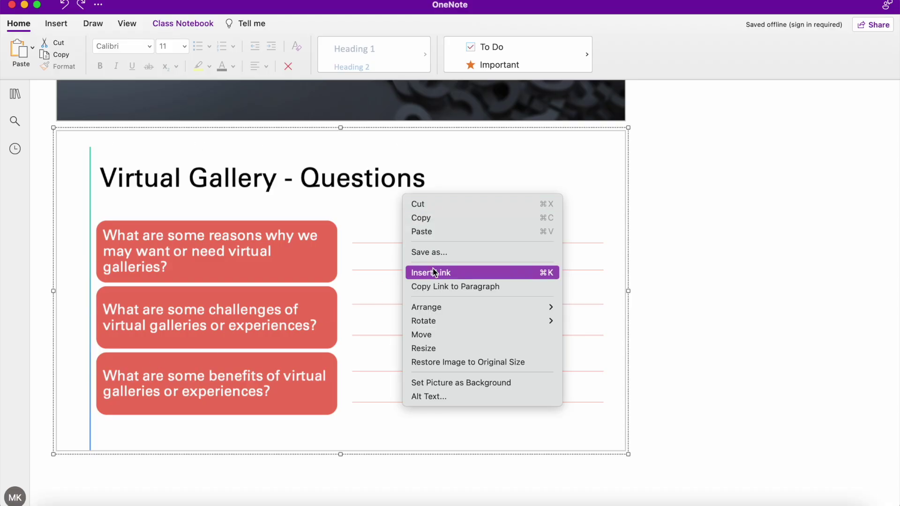
{"action": "left_click", "coordinate": [480, 383]}
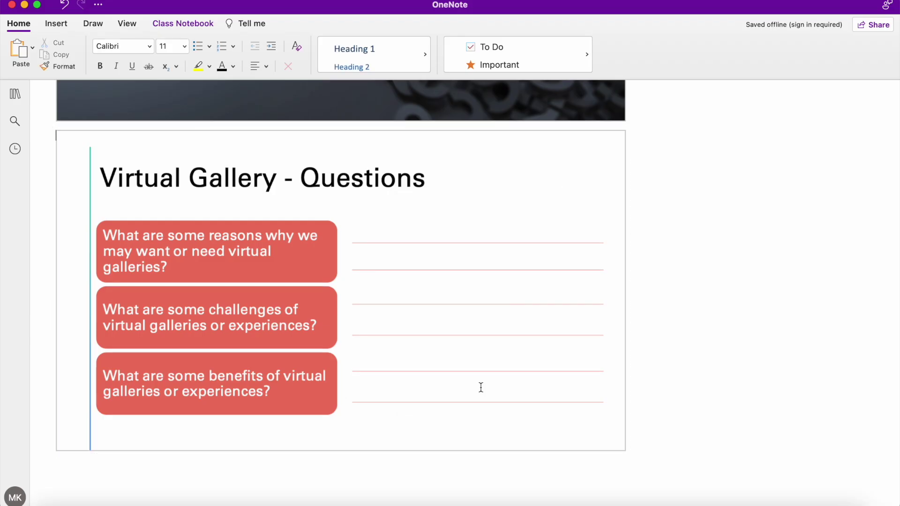
Type 'Answers' on the answer line beside the first Virtual Gallery question.
{"action": "left_click", "coordinate": [366, 237]}
{"action": "type", "text": "A"}
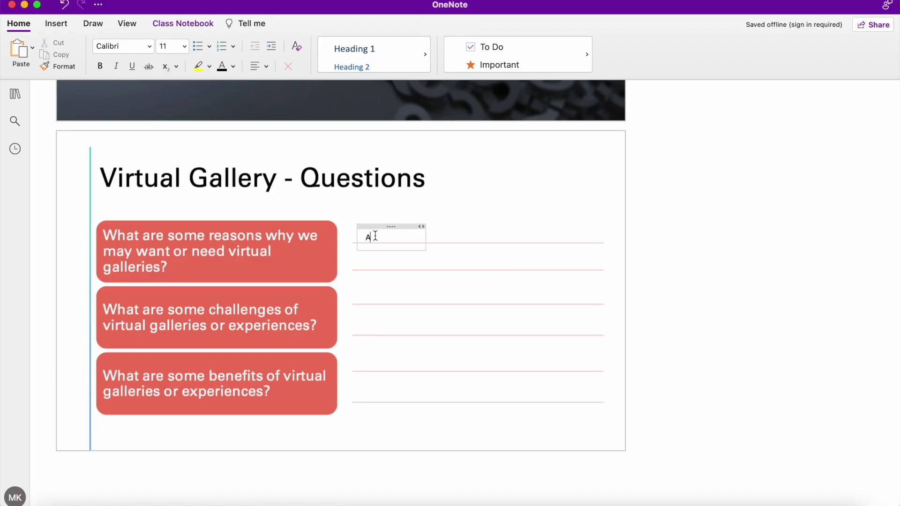
{"action": "type", "text": "nswers"}
{"action": "left_click", "coordinate": [385, 352]}
Handwrite 'Answers' with a black 0.5 mm pen beneath the typed label.
{"action": "left_click", "coordinate": [93, 24]}
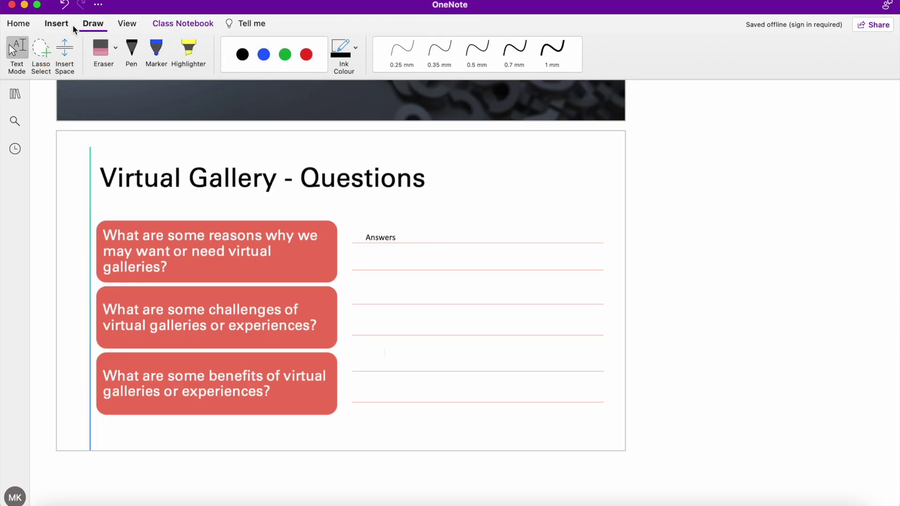
{"action": "left_click", "coordinate": [131, 51]}
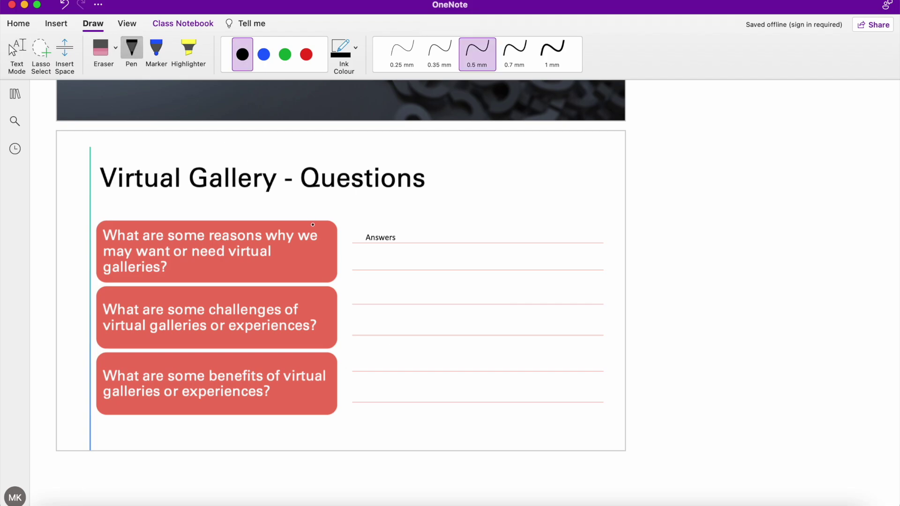
{"action": "left_click_drag", "start_coordinate": [374, 252], "coordinate": [367, 266]}
{"action": "mouse_move", "coordinate": [374, 258]}
{"action": "left_mouse_down"}
{"action": "mouse_move", "coordinate": [375, 277]}
{"action": "mouse_move", "coordinate": [374, 266]}
{"action": "mouse_move", "coordinate": [431, 271]}
{"action": "mouse_move", "coordinate": [441, 257]}
{"action": "mouse_move", "coordinate": [448, 270]}
{"action": "left_mouse_up"}
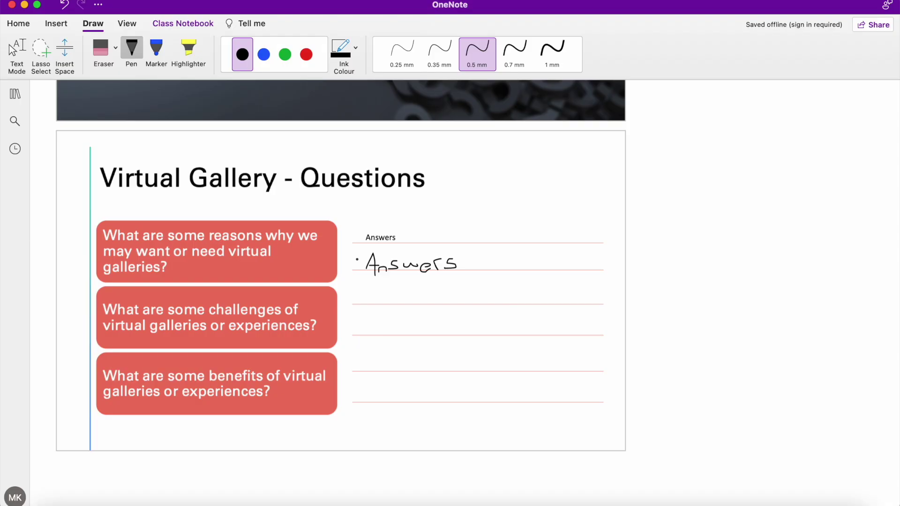
{"action": "scroll", "coordinate": [338, 277], "scroll_direction": "up", "scroll_amount": 1}
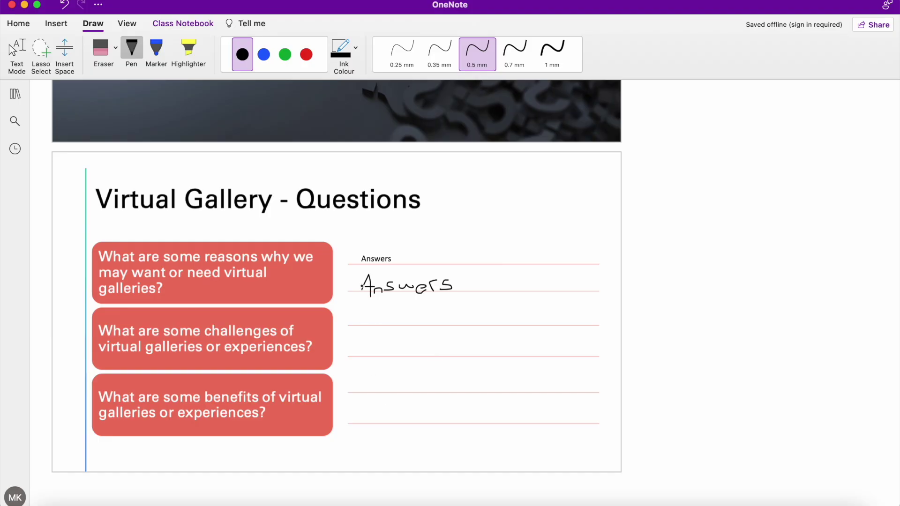
{"action": "scroll", "coordinate": [362, 285], "scroll_direction": "up", "scroll_amount": 20}
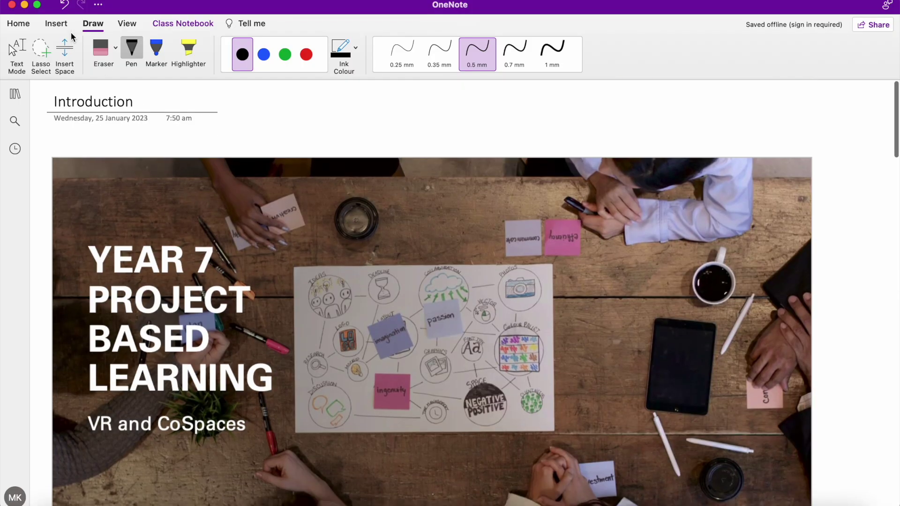
Switch from pen inking back to Text Mode and return to the Home tab.
{"action": "left_click", "coordinate": [17, 50]}
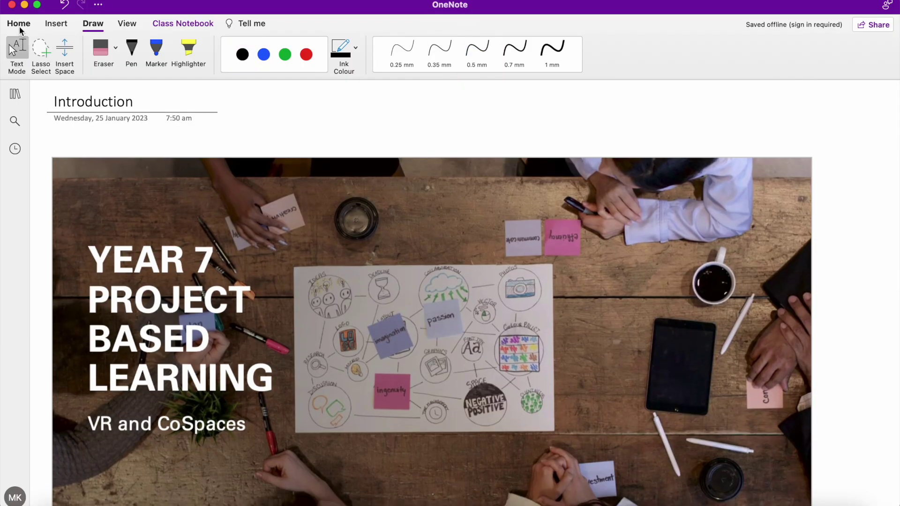
{"action": "left_click", "coordinate": [19, 24]}
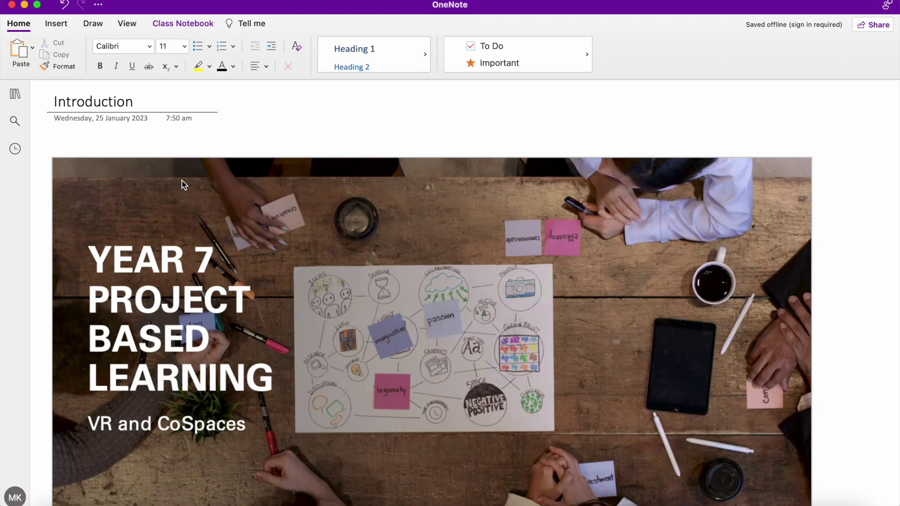